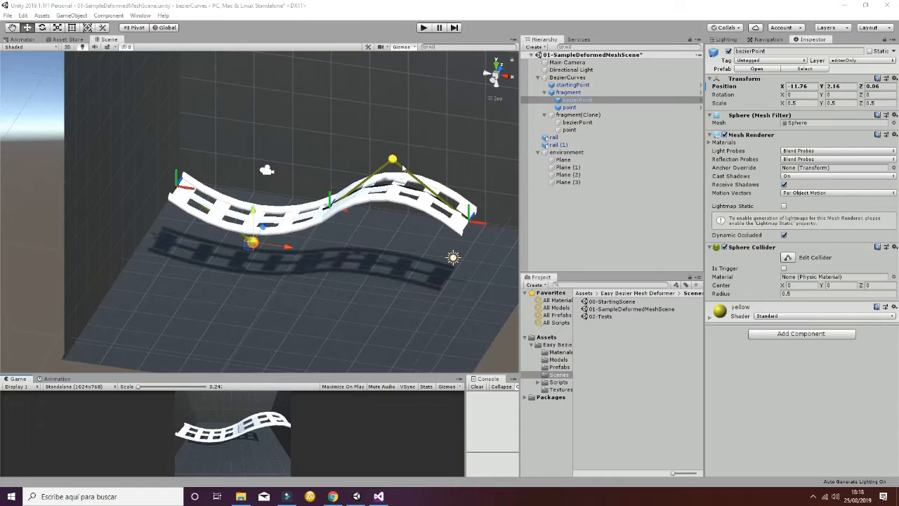
- Raise the second curve's control point and lower the first fragment's bezierPoint to about Y -1.96 to deepen the rail's wave
click(391, 161)
drag(391, 160, 426, 135)
click(253, 240)
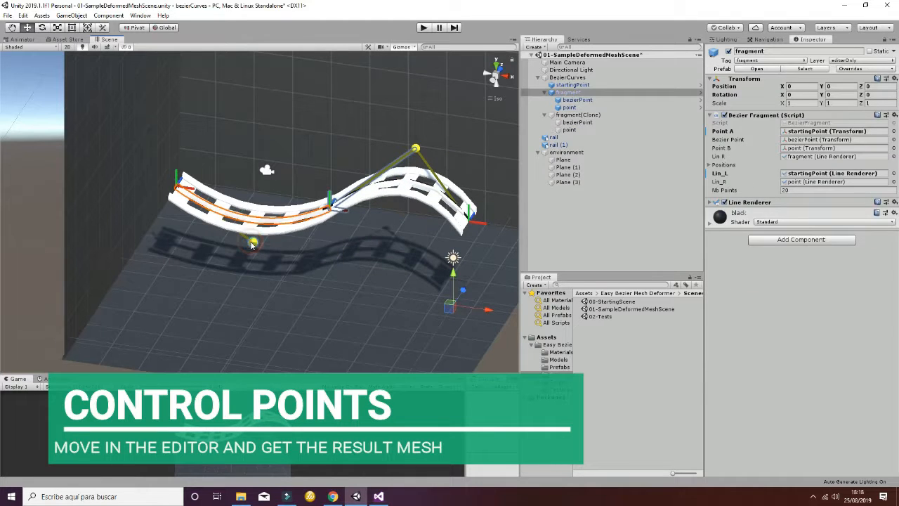
click(253, 241)
drag(264, 233, 259, 276)
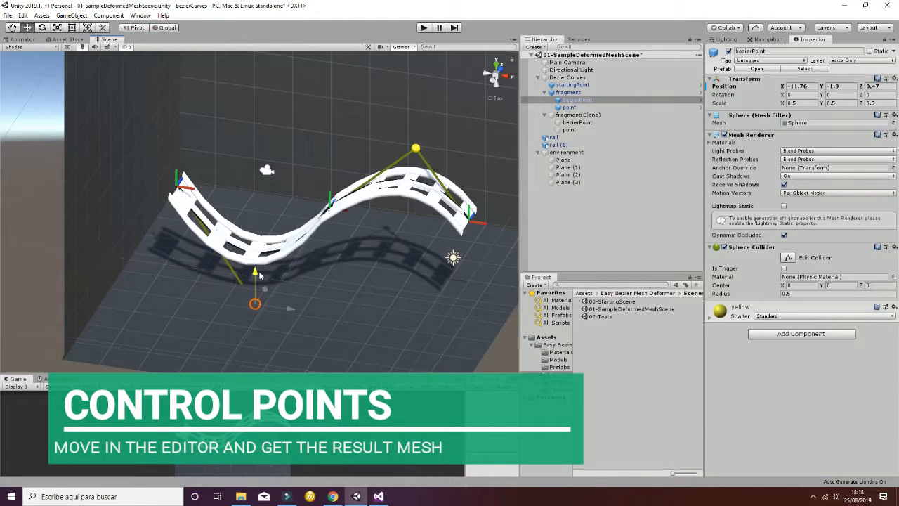
- Adjust the second curve's control point and reposition the end point at the far end of the rail
click(415, 149)
mouse_move(457, 153)
mouse_down()
mouse_move(413, 148)
mouse_move(449, 153)
mouse_up()
click(474, 222)
click(474, 224)
mouse_move(481, 209)
mouse_down()
mouse_move(467, 228)
mouse_move(496, 195)
mouse_up()
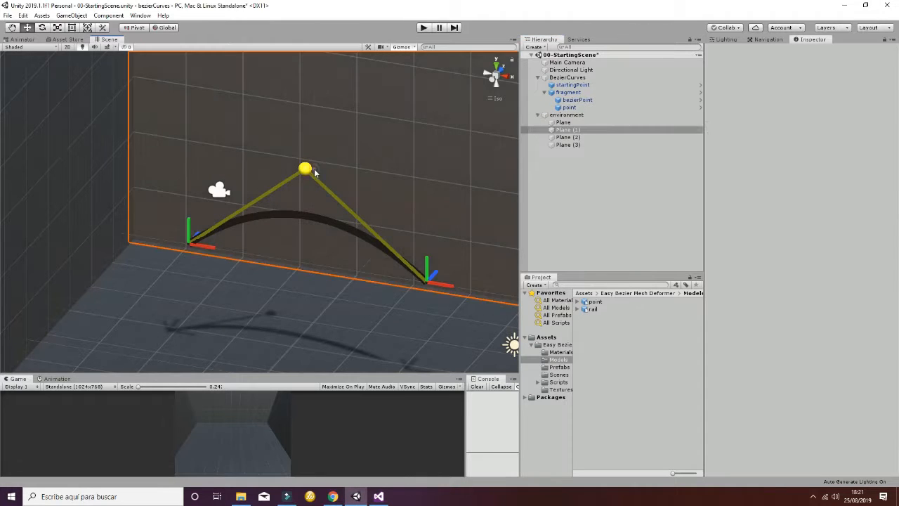
- Raise the fragment's bezierPoint in 00-StartingScene to about Y 11.09 to make the curve arch higher
click(306, 172)
click(305, 170)
click(305, 167)
drag(306, 140, 309, 88)
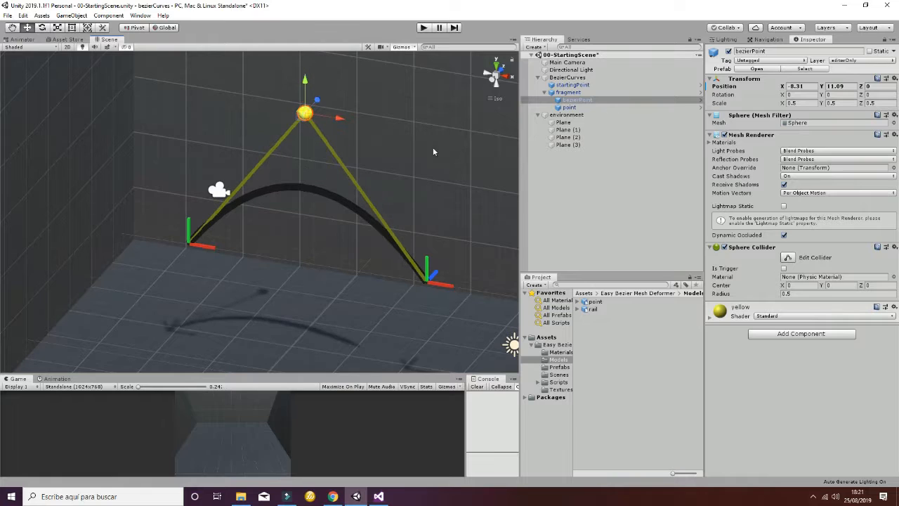
- Add the rail model to the scene hierarchy and attach the MeshDeformer script to it
drag(590, 309, 553, 178)
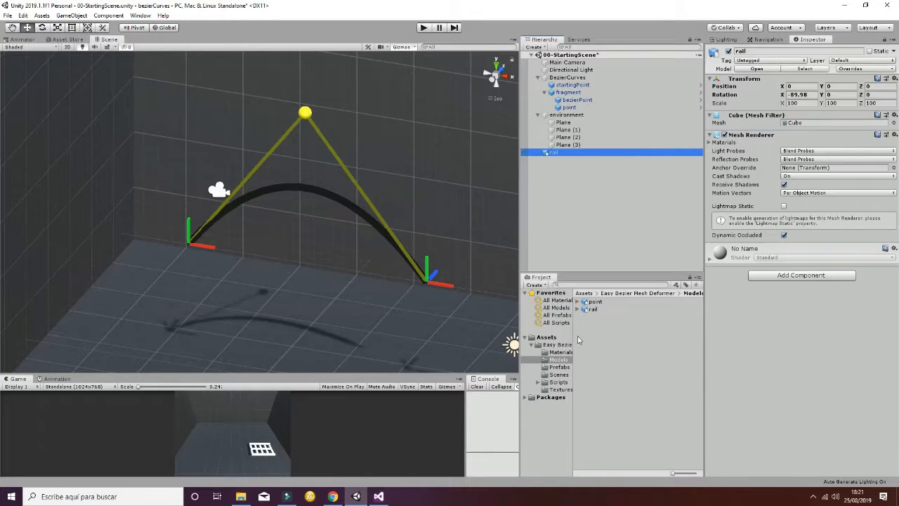
click(560, 382)
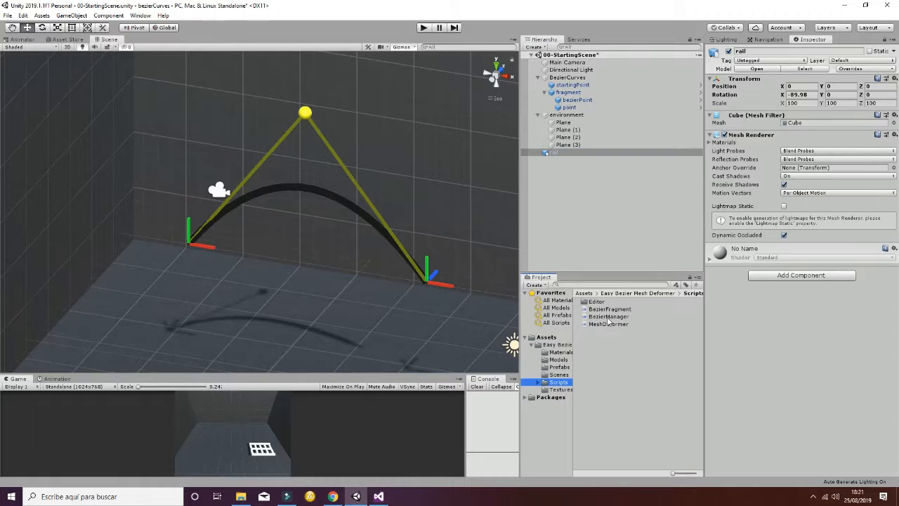
click(608, 323)
drag(608, 325, 737, 314)
- Assign the fragment object as the Mesh Deformer's Bezier and the rail model as its Prefab Go
drag(570, 92, 808, 265)
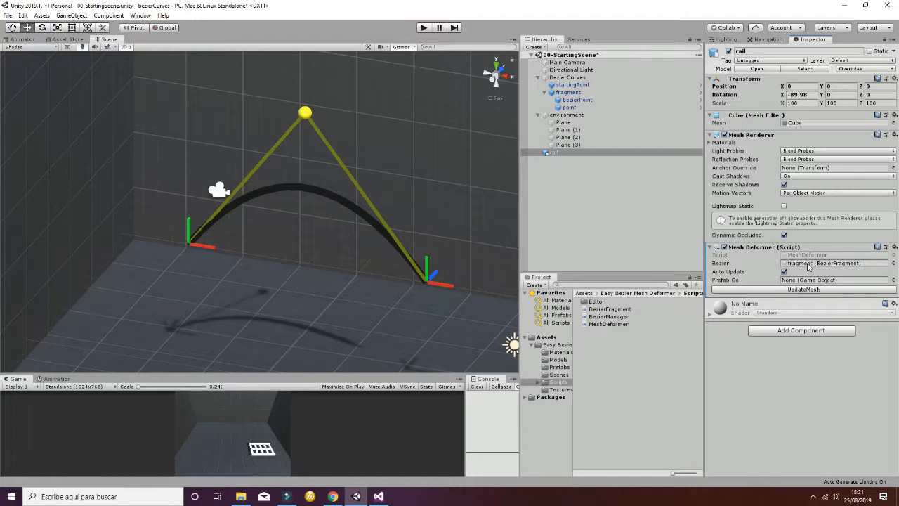
click(559, 359)
drag(593, 310, 808, 279)
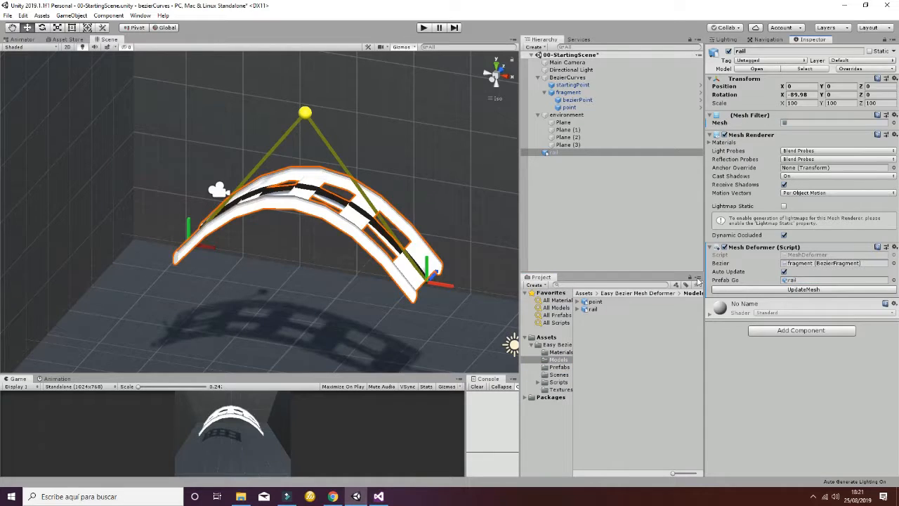
alt+drag(214, 272, 120, 254)
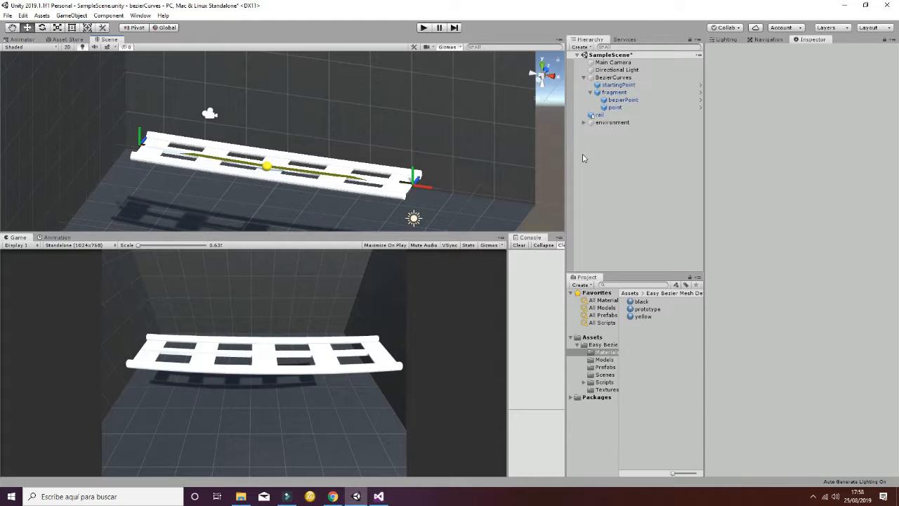
- Examine the components of BezierCurves and of its startingPoint and fragment children in SampleScene
click(622, 79)
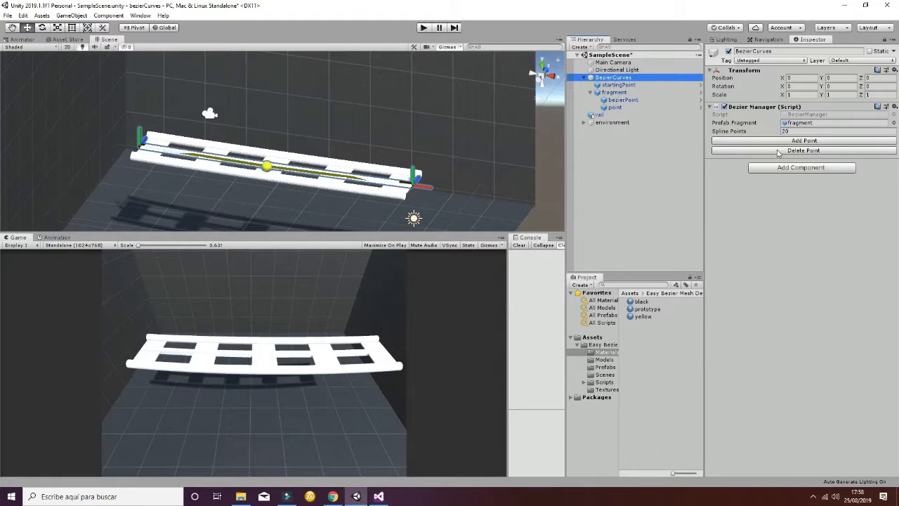
click(590, 92)
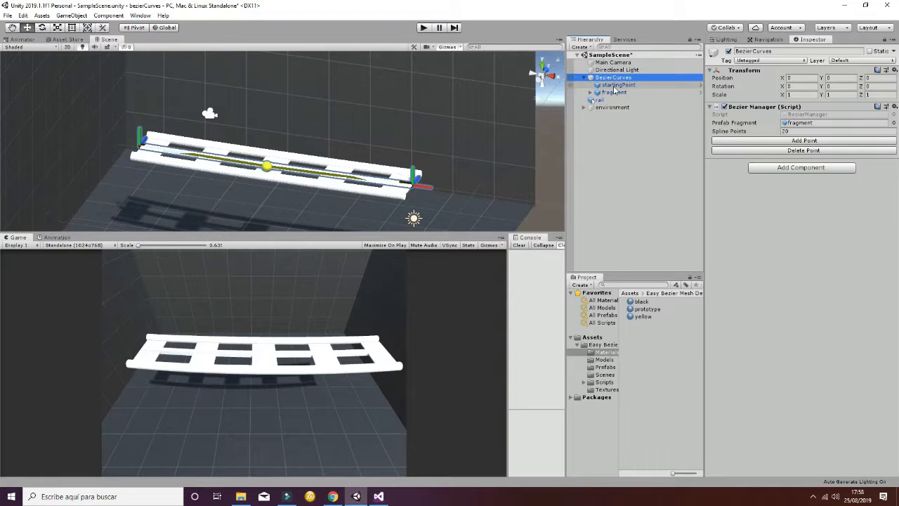
click(613, 87)
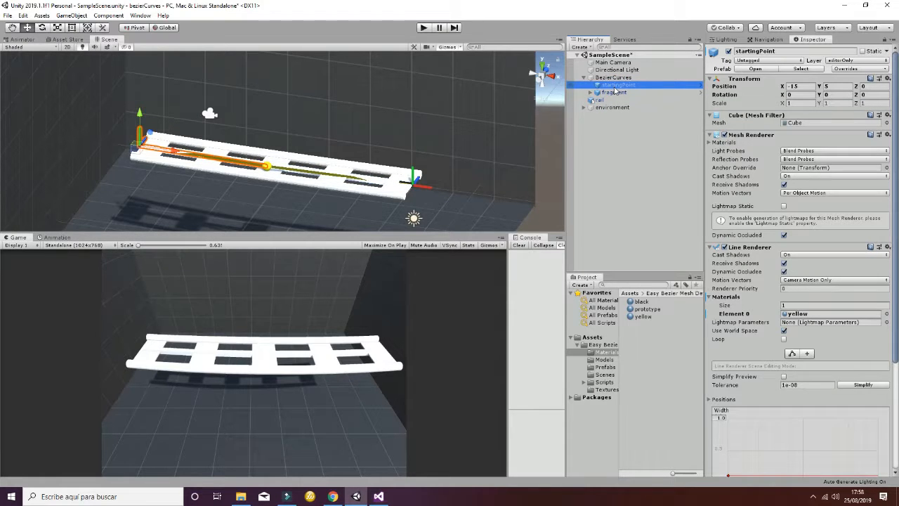
click(615, 92)
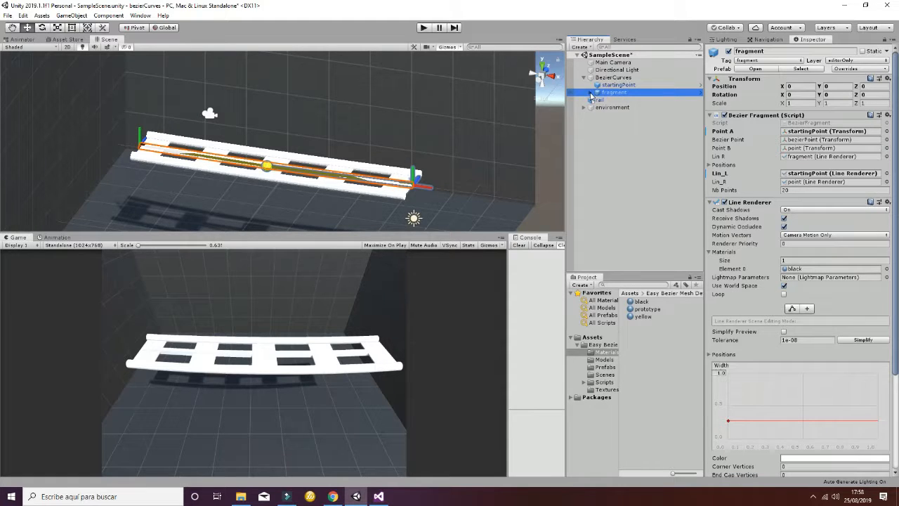
- Expand fragment's children and raise startingPoint slightly to about Y 5.05
click(590, 92)
click(603, 86)
mouse_move(148, 118)
mouse_down()
mouse_move(146, 73)
mouse_move(154, 141)
mouse_move(156, 110)
mouse_up()
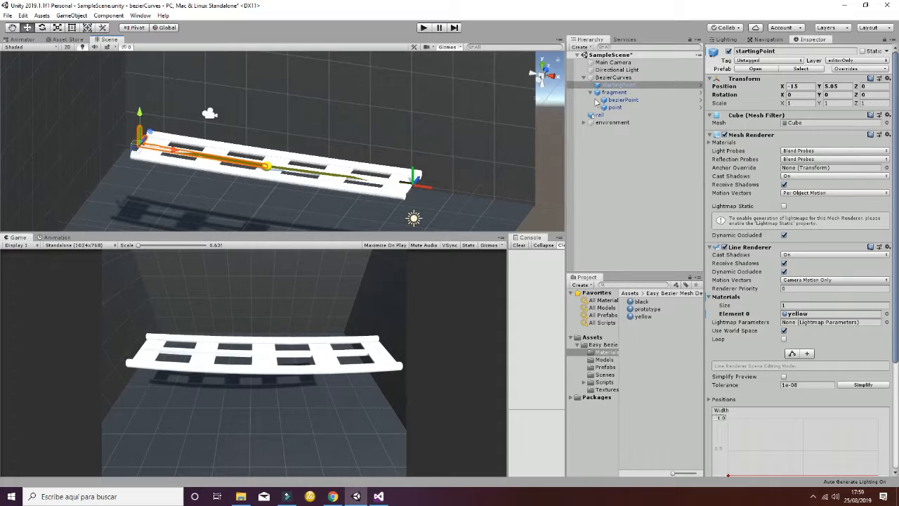
- Review fragment and its children, and raise its end point to about Y 5.13
click(618, 92)
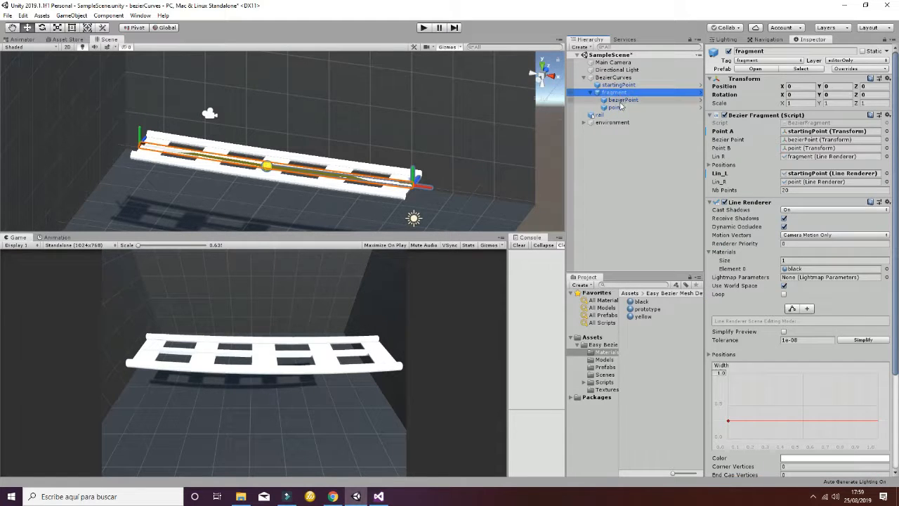
click(621, 100)
click(615, 107)
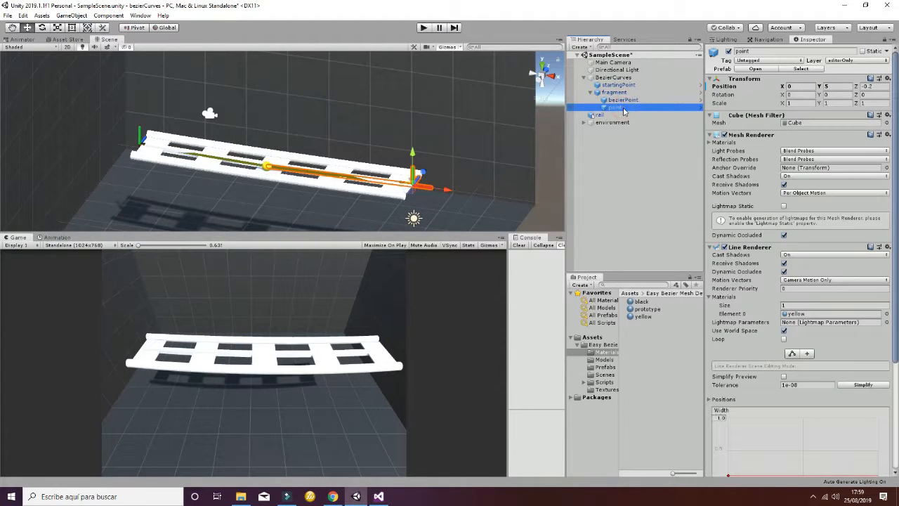
mouse_move(413, 157)
mouse_down()
mouse_move(412, 196)
mouse_move(418, 154)
mouse_up()
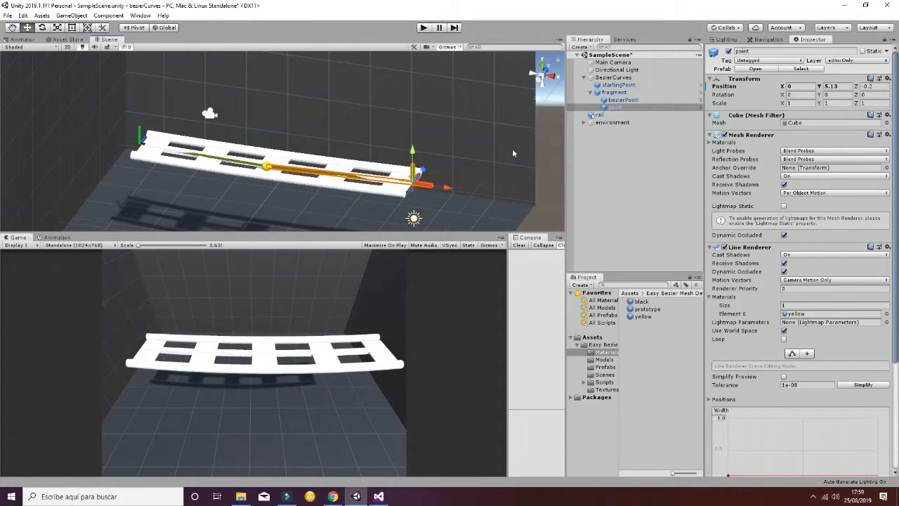
- Lower the fragment's bezierPoint to about Y 1.16 so the rail bends downward
click(623, 100)
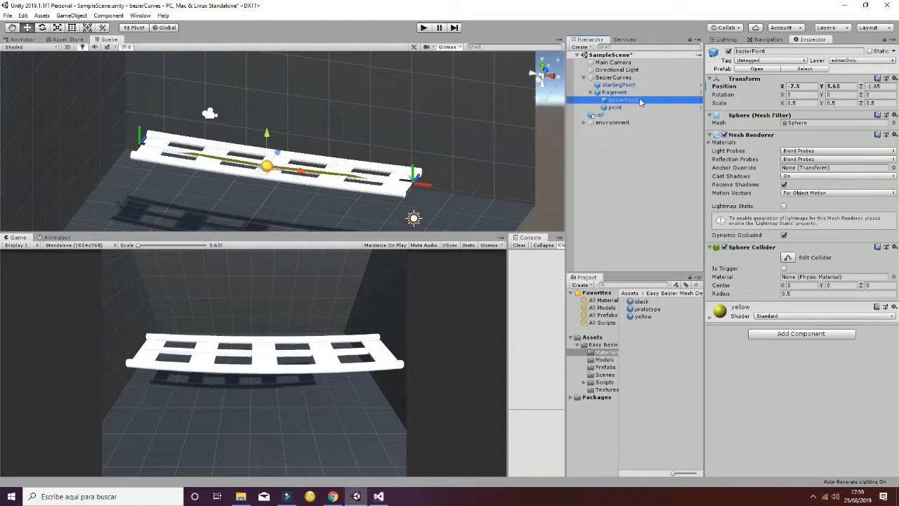
drag(275, 143, 267, 218)
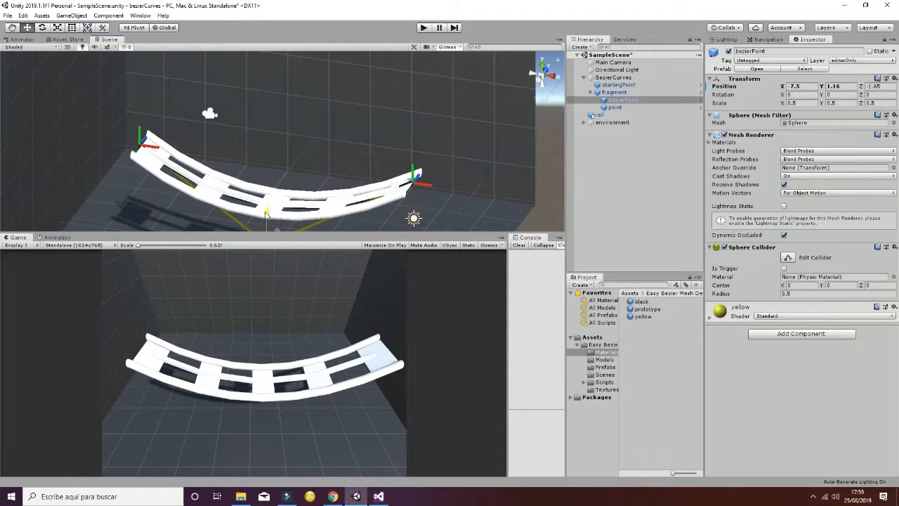
middle_drag(306, 199, 319, 153)
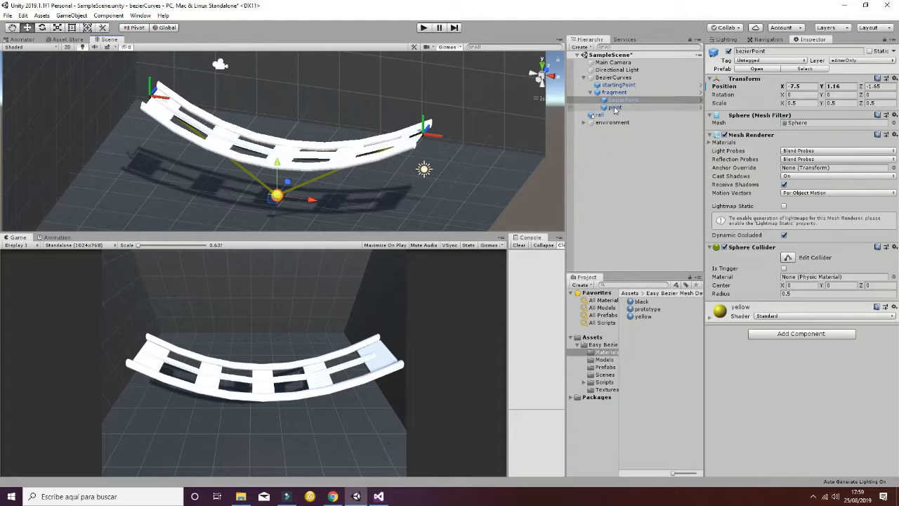
- Move the fragment's end point along the X axis to about X -7.19 to shorten the rail
click(590, 92)
click(613, 77)
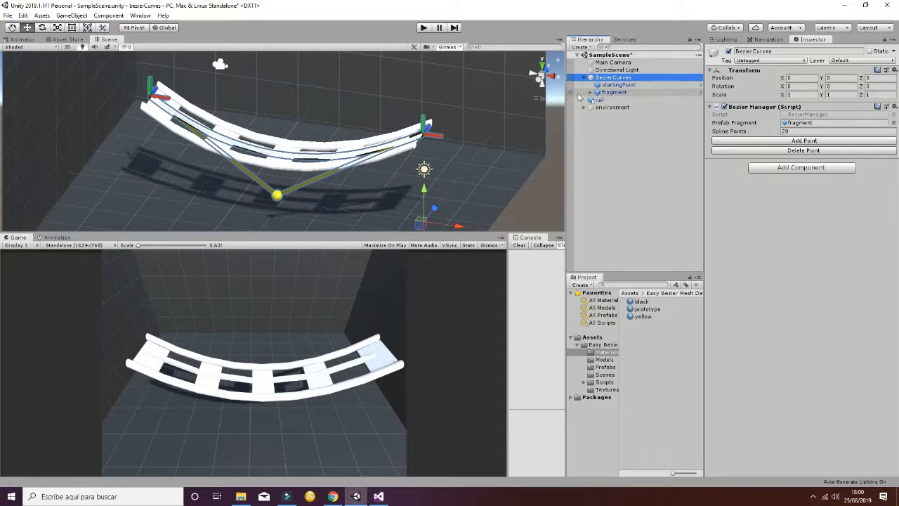
click(439, 141)
click(439, 140)
drag(439, 140, 314, 133)
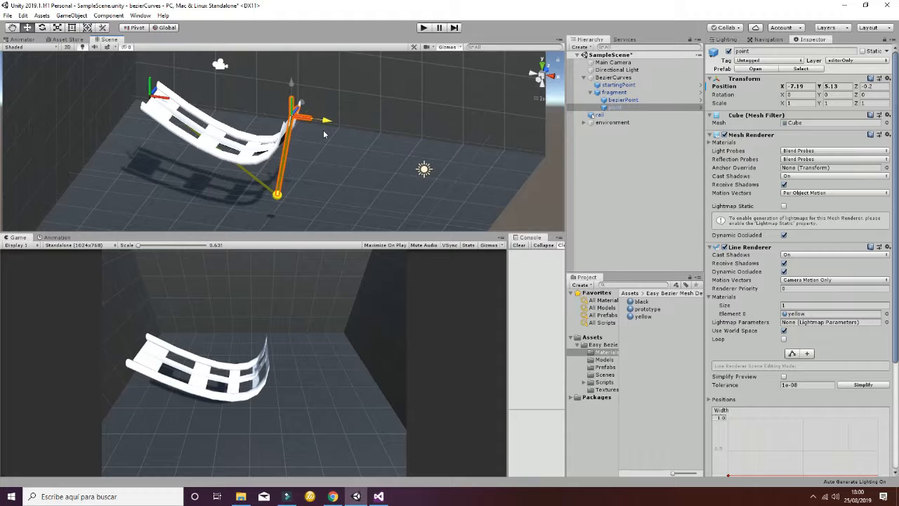
- Move the fragment's bezierPoint to about X -11.76, Y 2.05 to even out the shortened curve
click(276, 199)
click(276, 199)
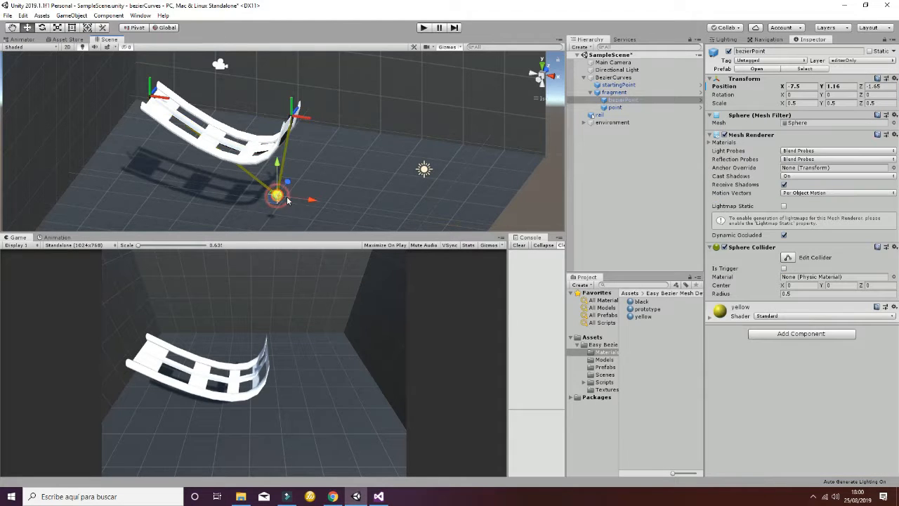
drag(301, 198, 203, 140)
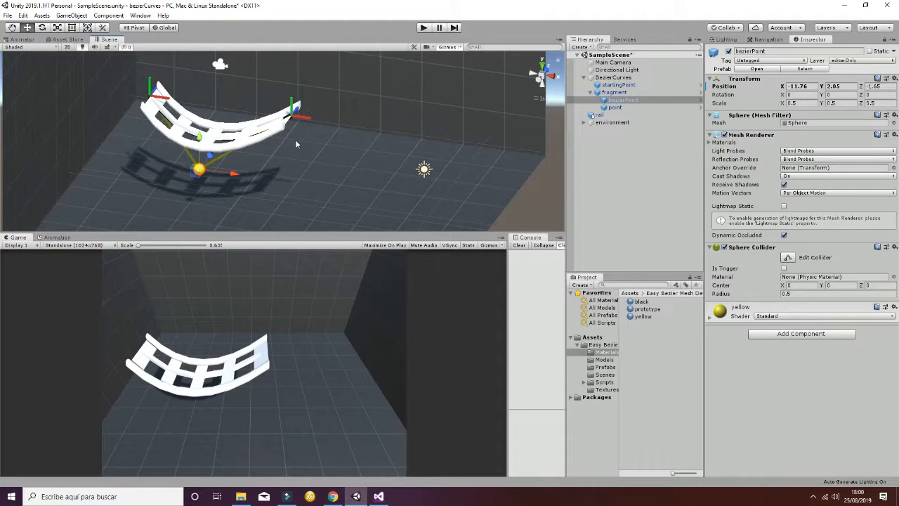
- Add a point to BezierCurves and check the new fragment's Point A, Bezier Point and Point B references
click(612, 77)
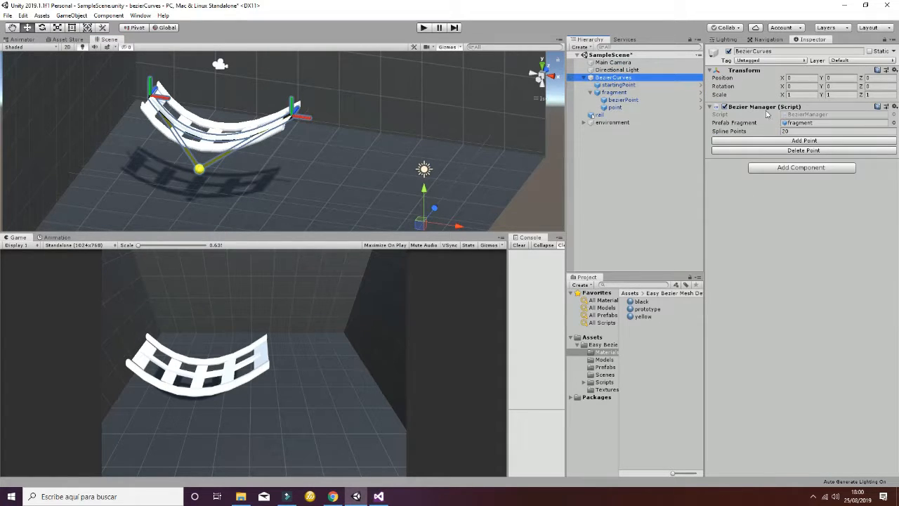
click(793, 141)
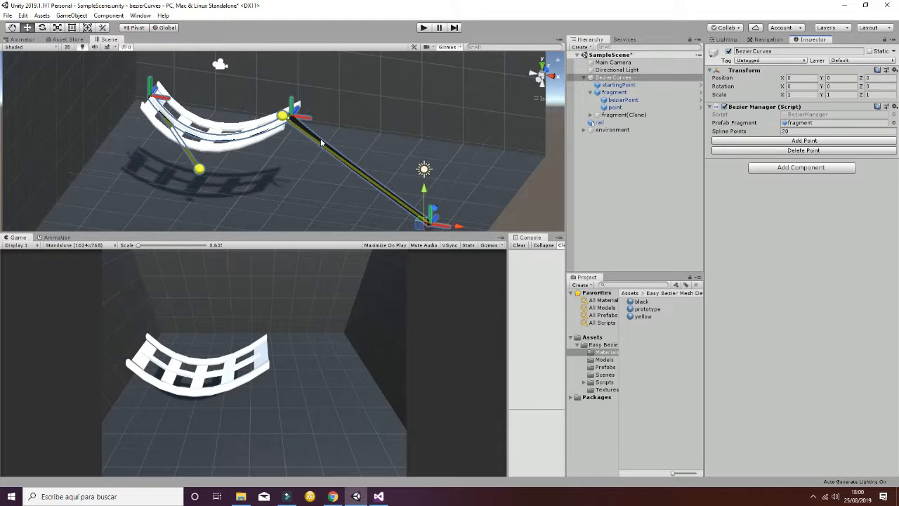
click(618, 116)
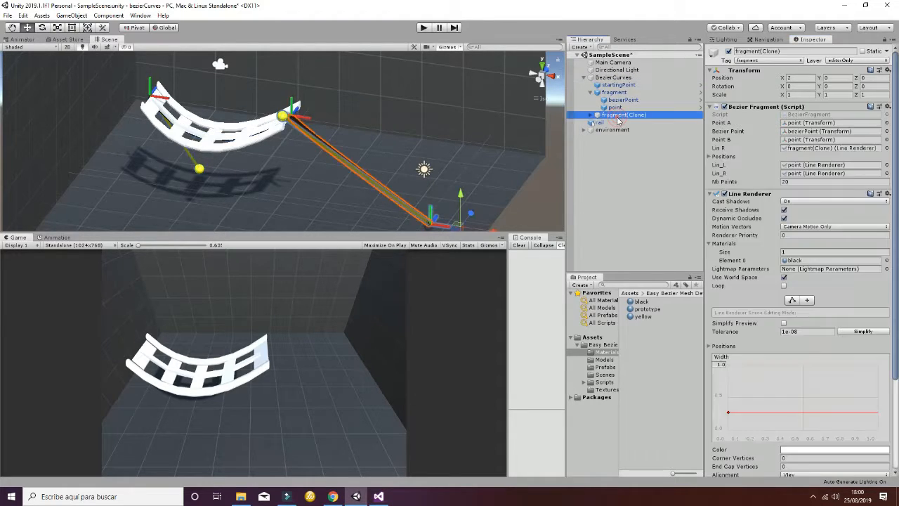
click(715, 195)
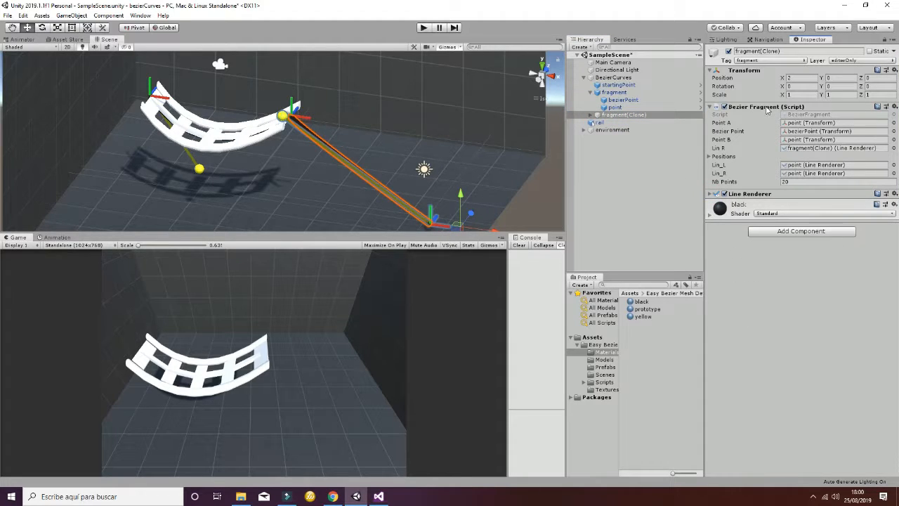
click(814, 123)
click(801, 131)
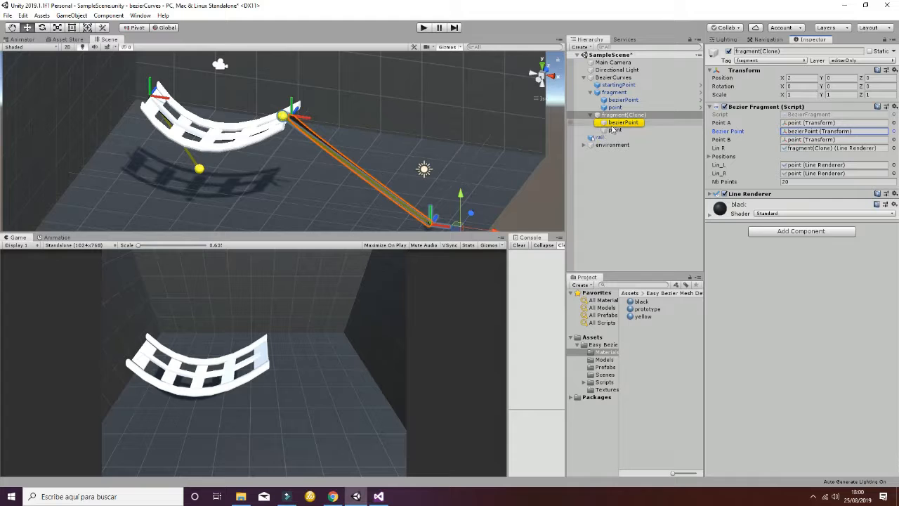
click(822, 139)
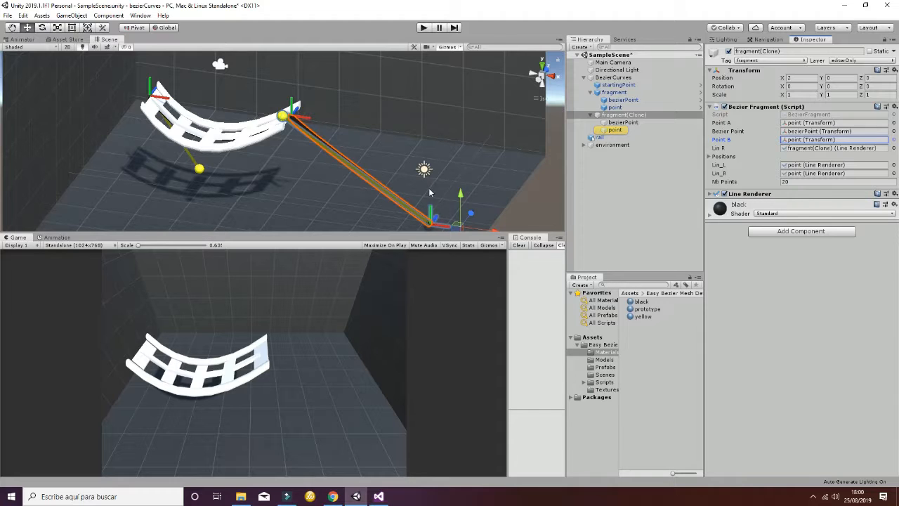
- Raise the new fragment's end point to about Y 5.54 and move its bezierPoint to about X -5.07, Y 11.1
click(614, 129)
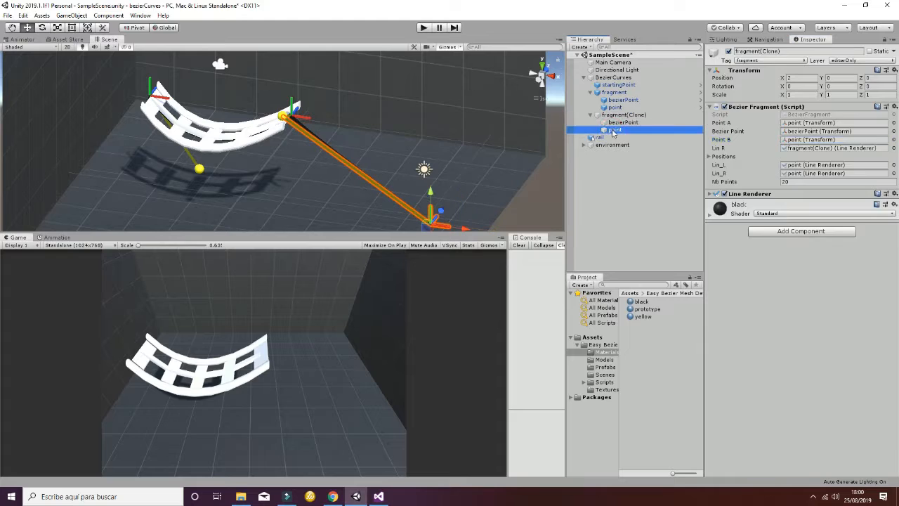
drag(431, 158, 432, 99)
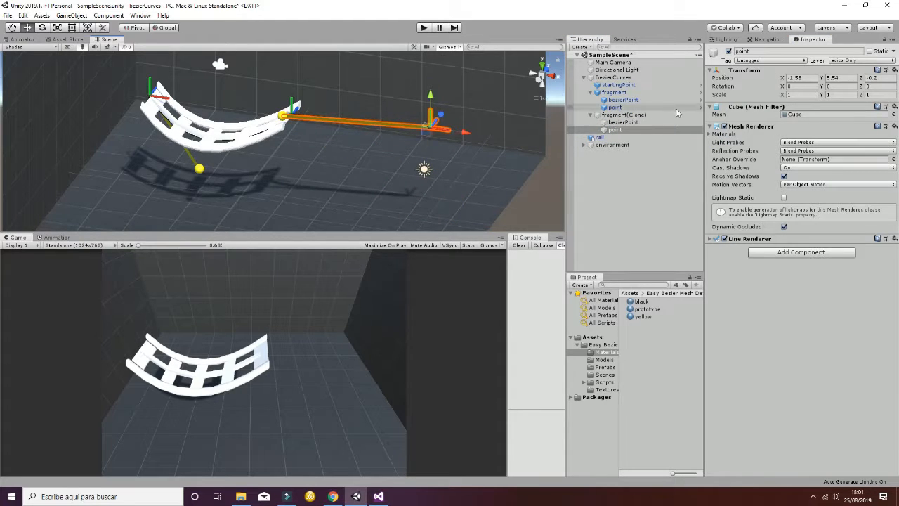
click(646, 122)
drag(318, 120, 393, 130)
drag(360, 100, 368, 5)
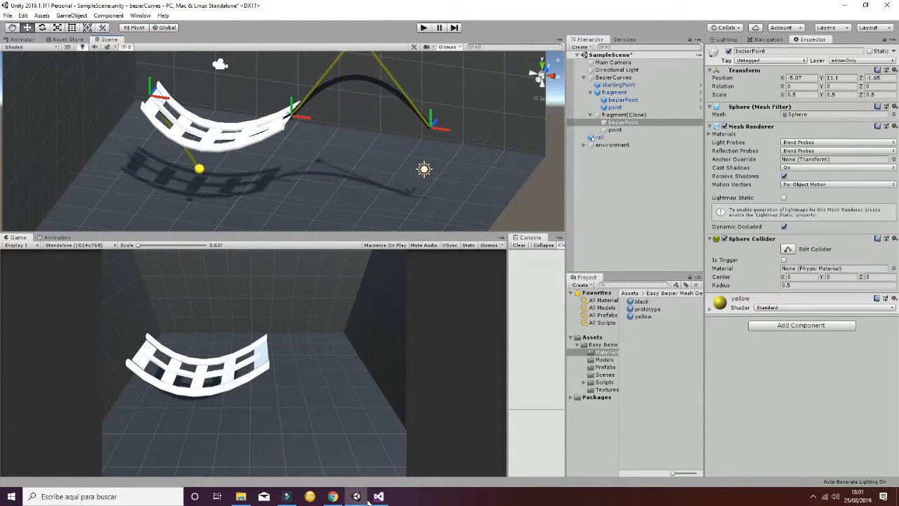
alt+drag(366, 155, 397, 197)
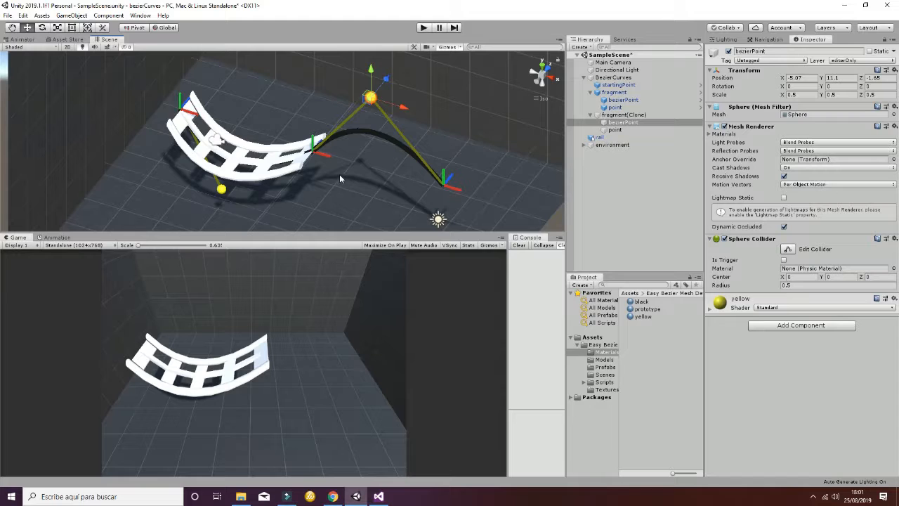
click(595, 114)
click(590, 92)
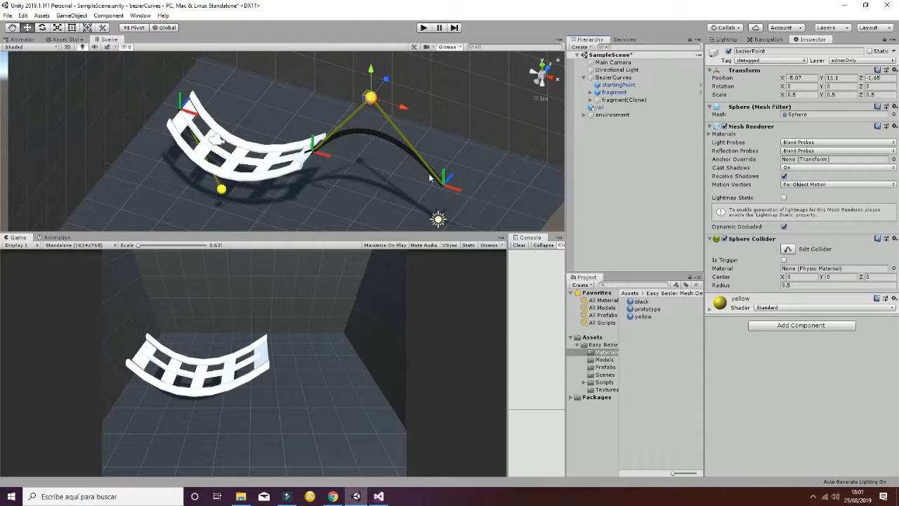
- Add a second copy of the rail model to the scene hierarchy and frame it in the scene view
click(626, 167)
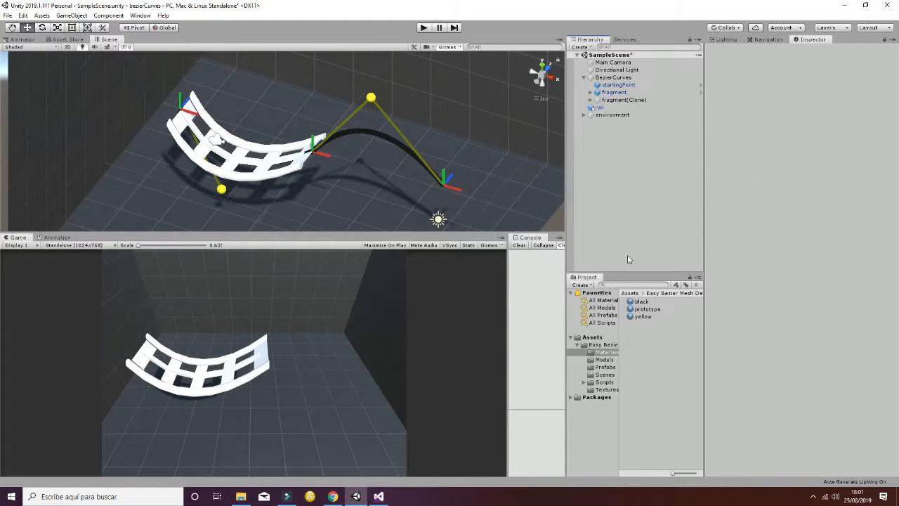
click(608, 360)
drag(637, 311, 597, 145)
key(f)
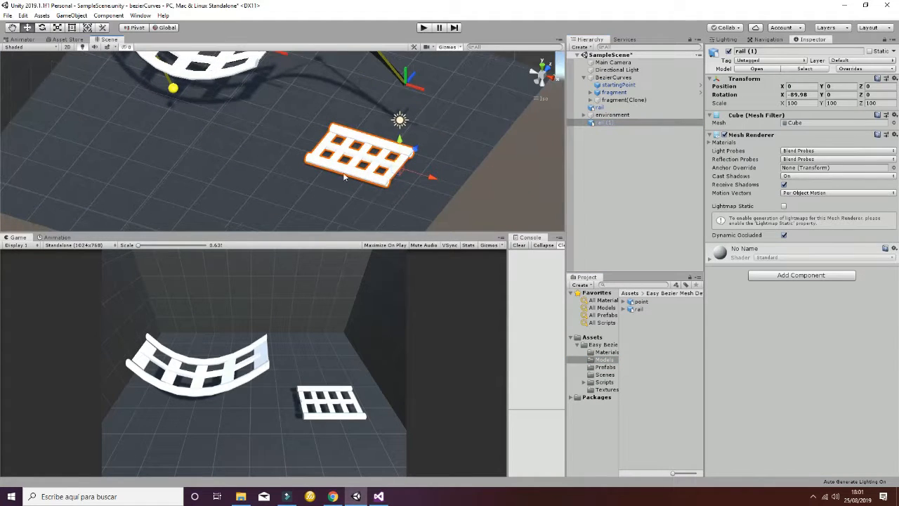
middle_drag(397, 152, 410, 195)
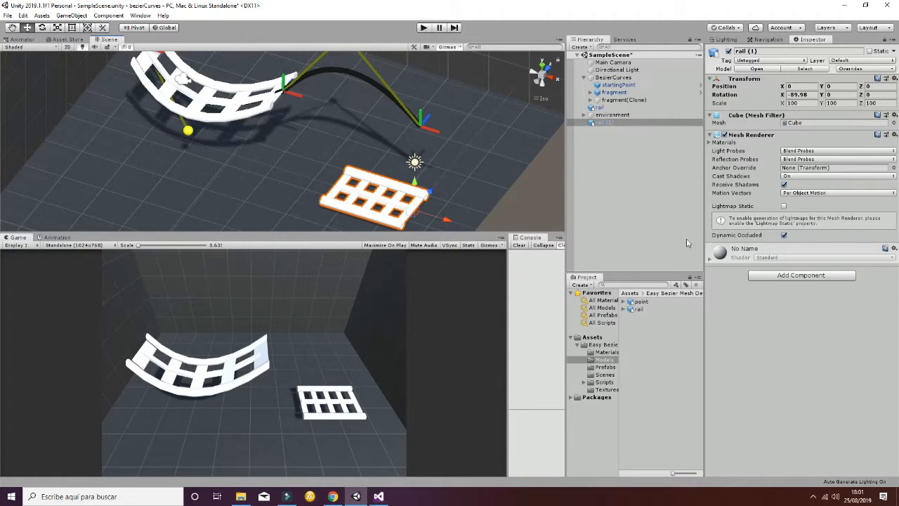
- Attach the MeshDeformer script to the second rail, with fragment(Clone) as its Bezier and the rail model as its Prefab Go
click(605, 382)
drag(662, 326, 746, 302)
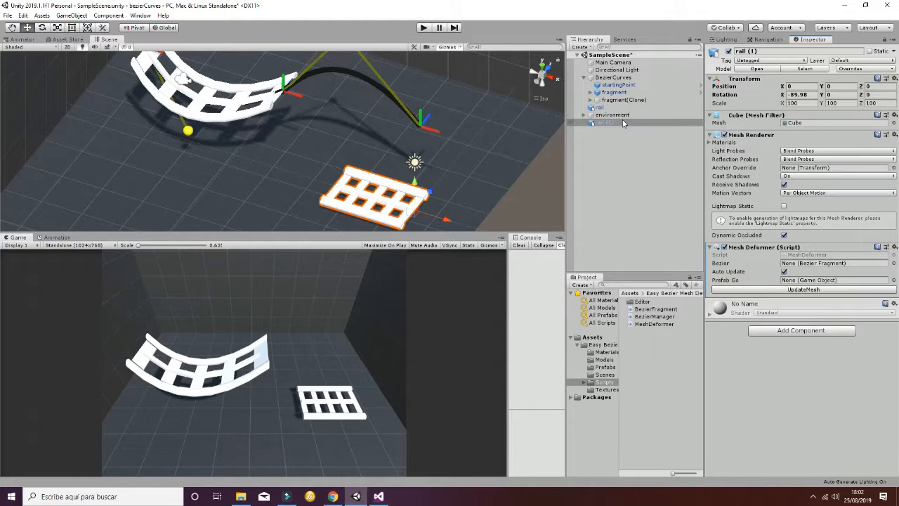
mouse_move(622, 123)
mouse_down()
mouse_move(627, 105)
mouse_move(667, 114)
mouse_move(744, 194)
mouse_move(777, 247)
mouse_move(809, 266)
mouse_up()
click(604, 359)
drag(637, 309, 794, 282)
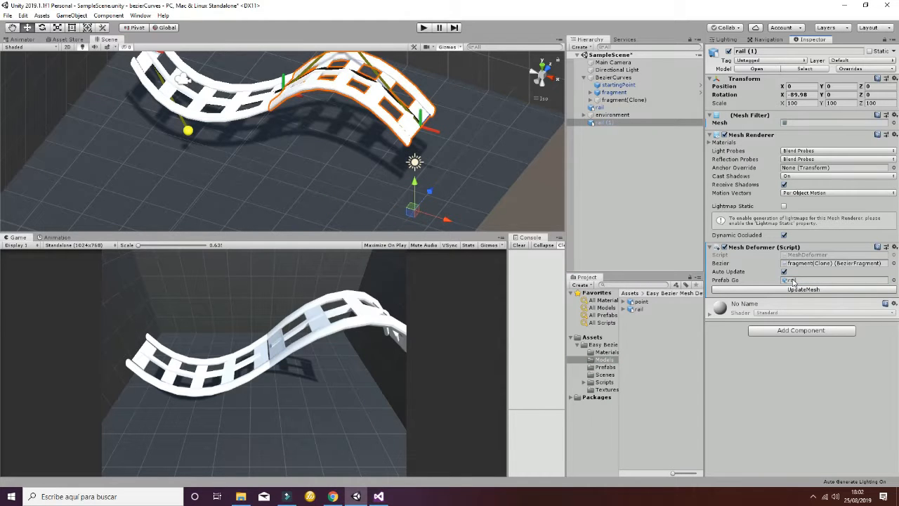
alt+drag(265, 141, 453, 131)
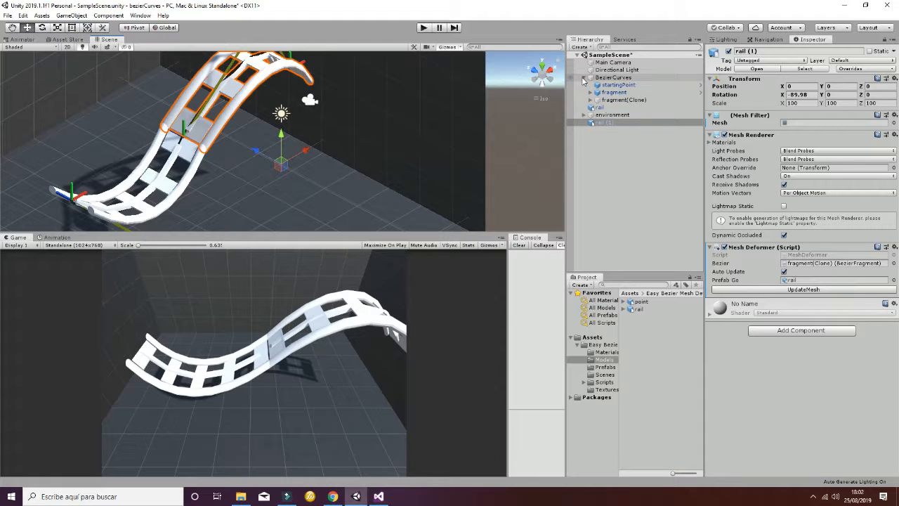
- Open the BezierManager script of BezierCurves in Visual Studio, accepting the .NET Framework target change for the reloaded projects
click(610, 78)
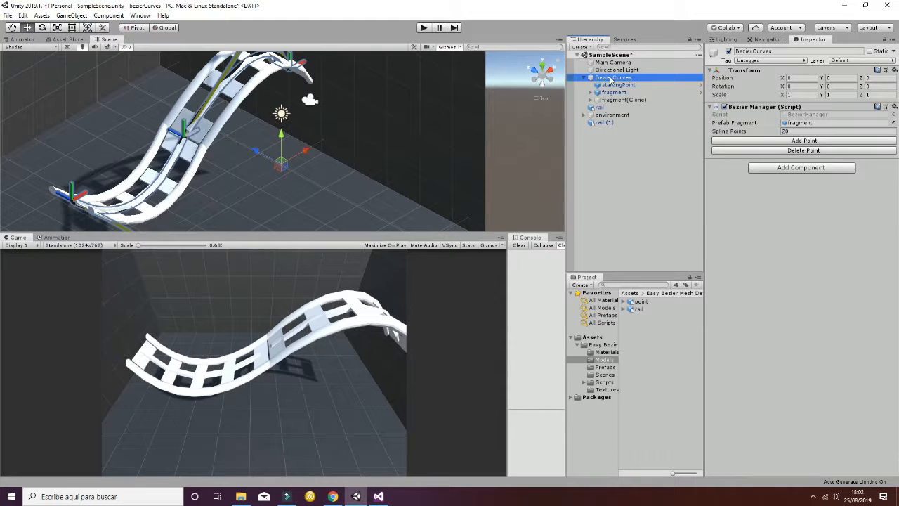
double_click(807, 114)
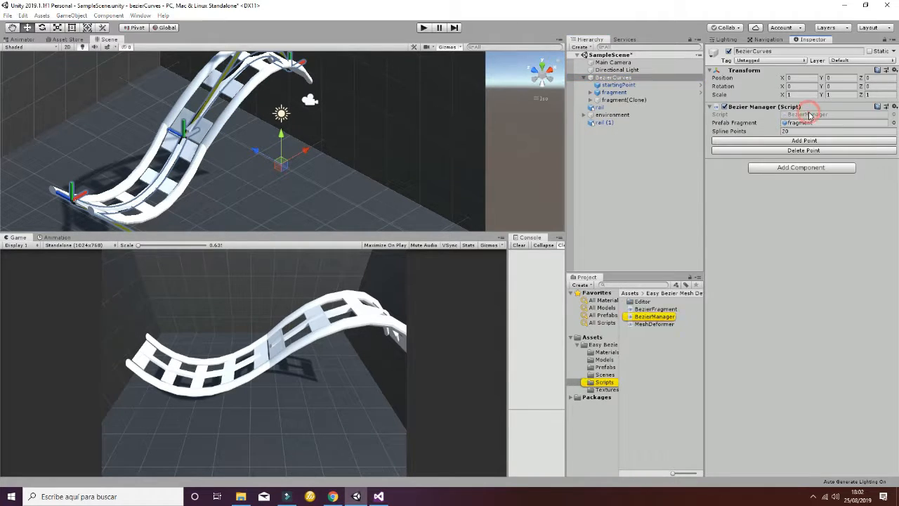
click(420, 272)
click(560, 294)
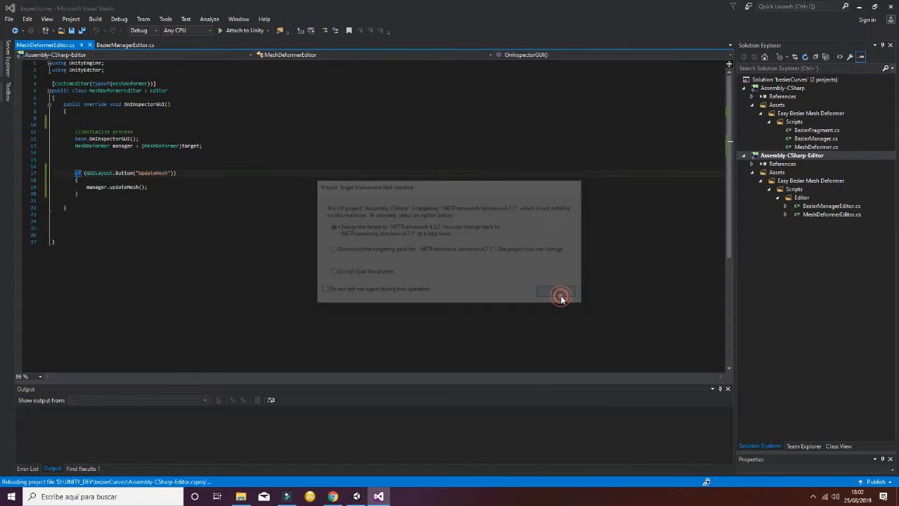
click(562, 295)
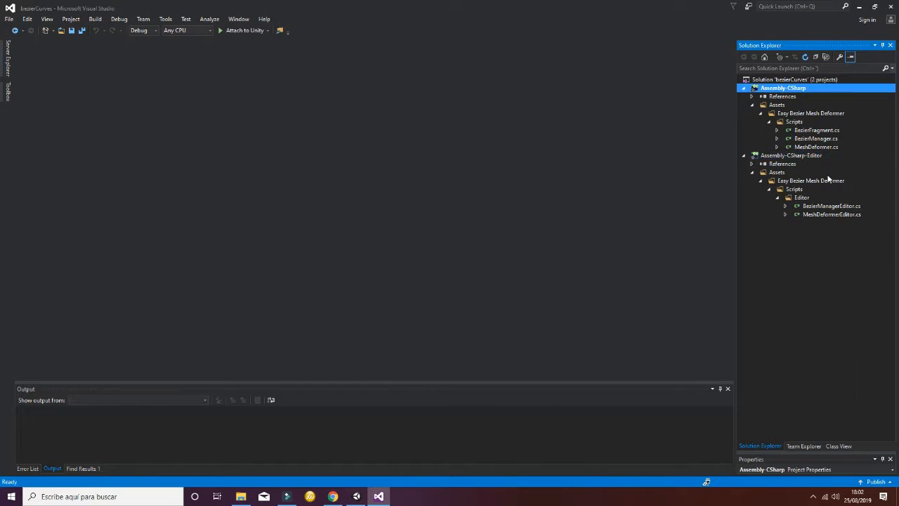
- Open BezierManagerEditor.cs to view its button code, preview BezierFragment.cs and open BezierManager.cs
double_click(828, 206)
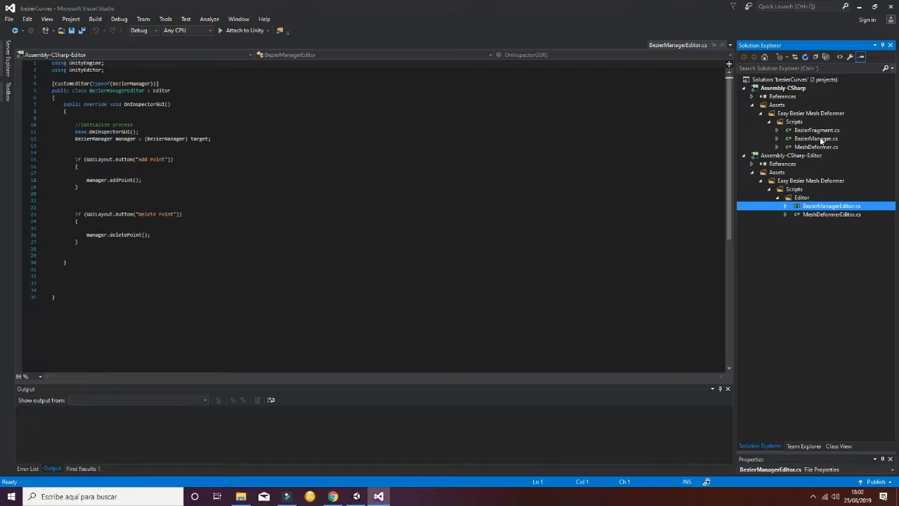
click(817, 131)
double_click(815, 138)
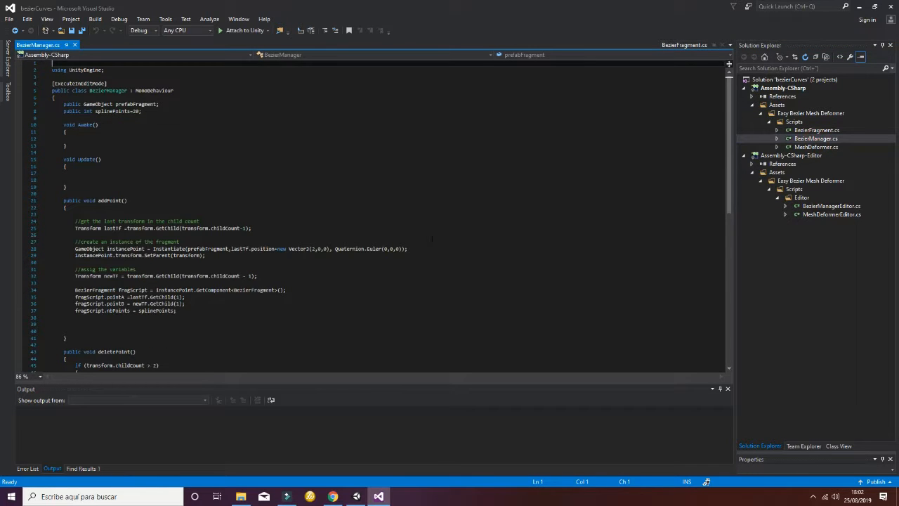
- Examine the addPoint method in BezierManager.cs, highlighting the uses of lastTf, instancePoint and newTF
scroll(432, 239, down, 4)
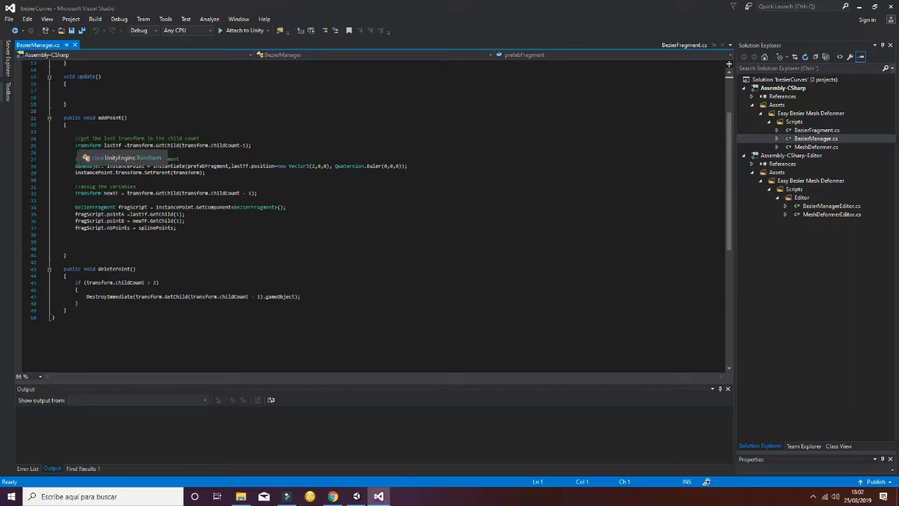
double_click(113, 145)
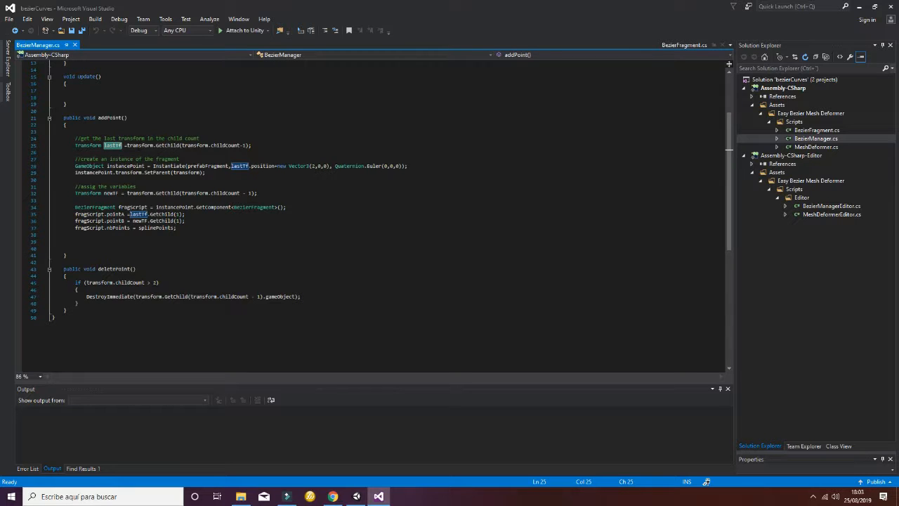
click(133, 166)
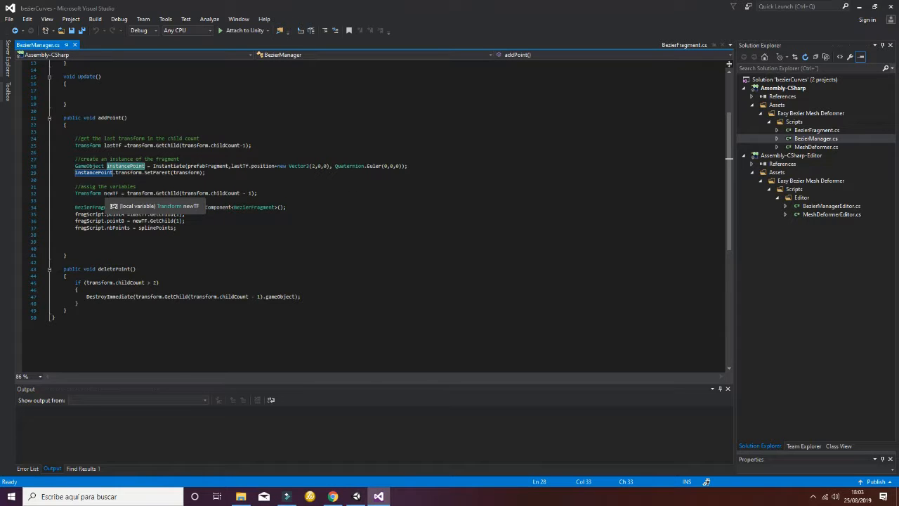
click(111, 193)
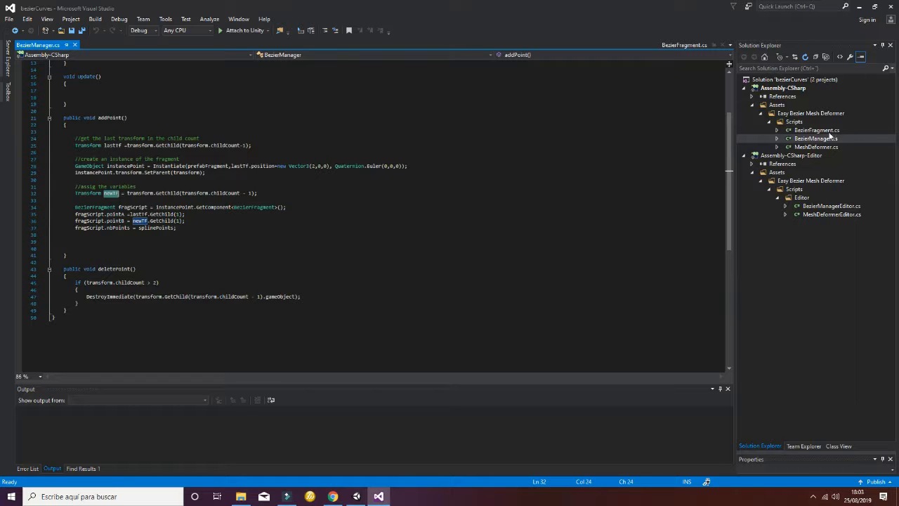
- Switch back to Unity and view both connected rail sections in full from the side
click(356, 495)
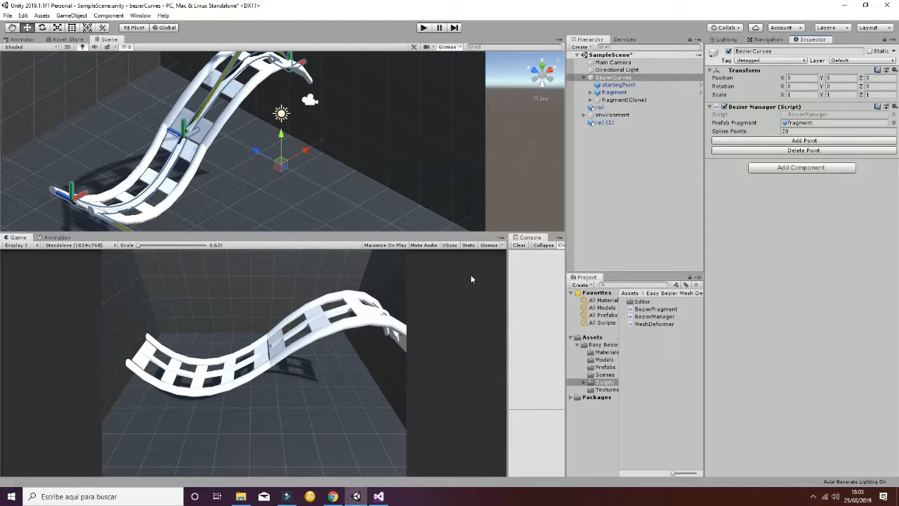
scroll(332, 131, down, 4)
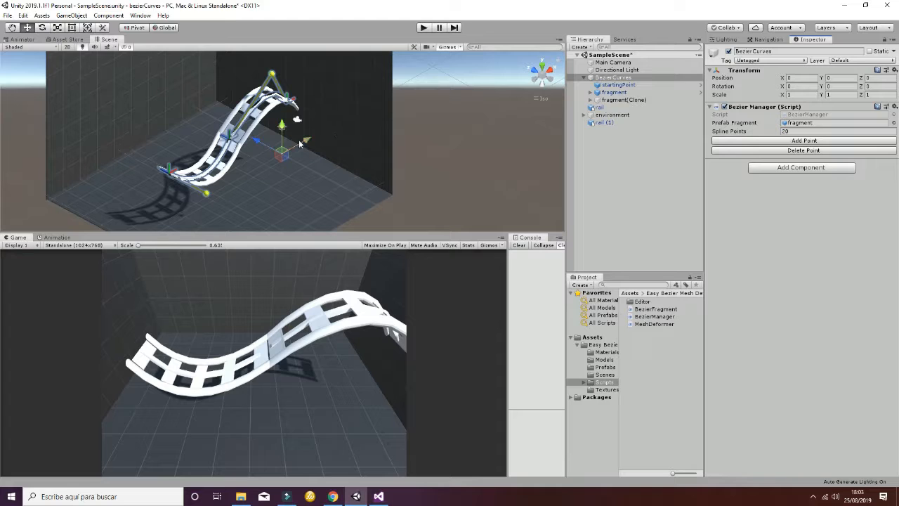
alt+drag(432, 204, 353, 204)
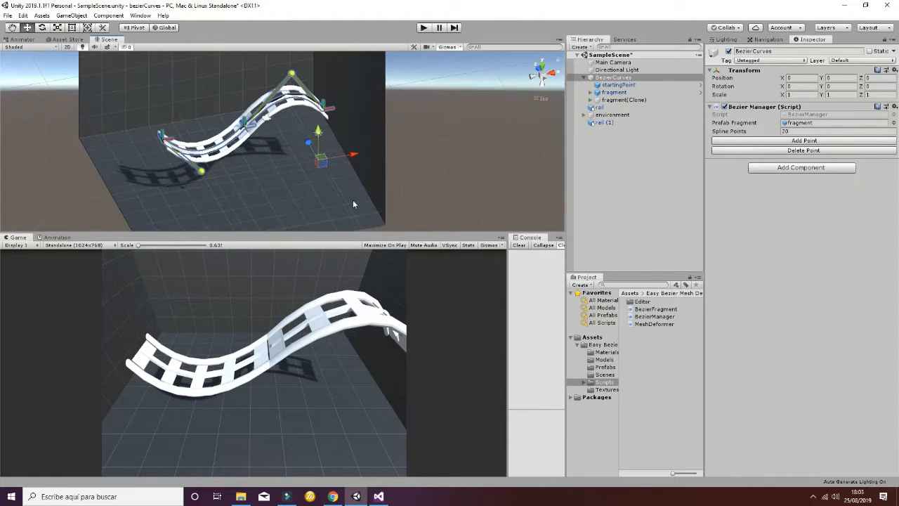